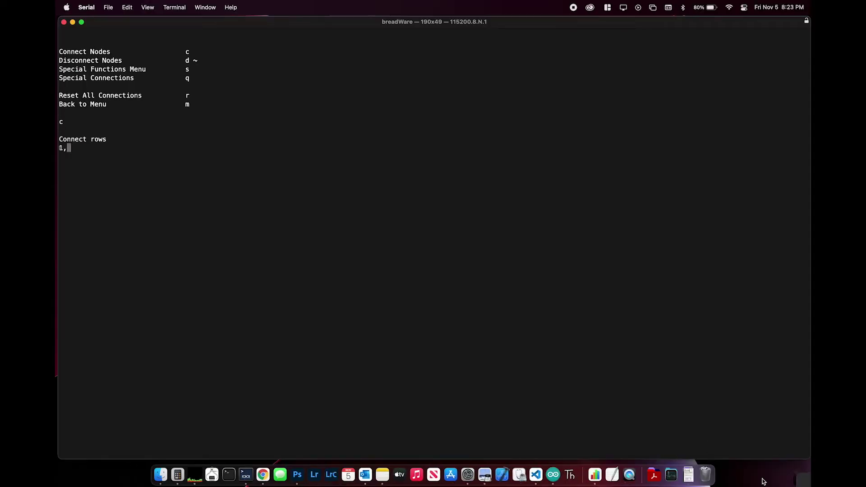
Connect rows 1 to 12, 2 to 9 and b6 to 6, and return to the main menu
key(Return)
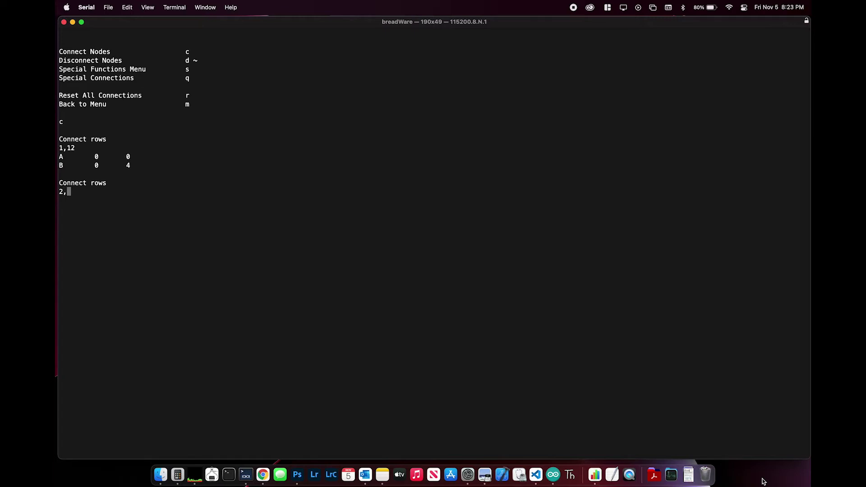
text(2,9)
key(Return)
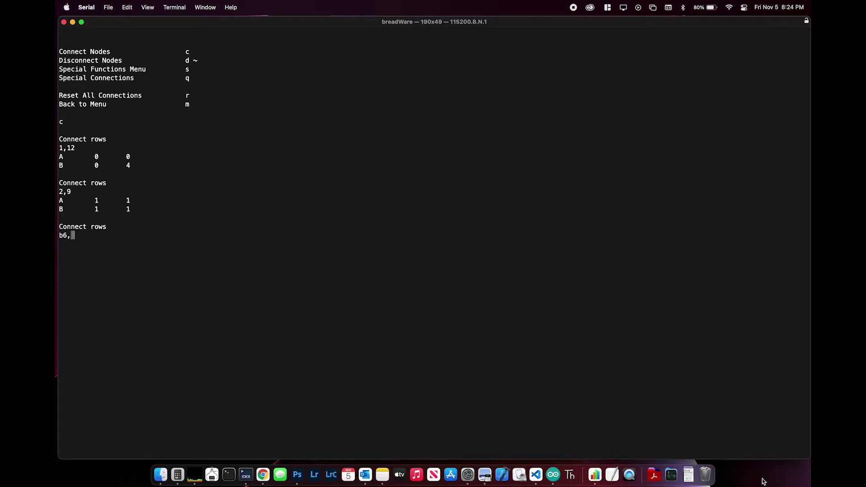
text(b6,6)
key(Return)
text(m)
key(Return)
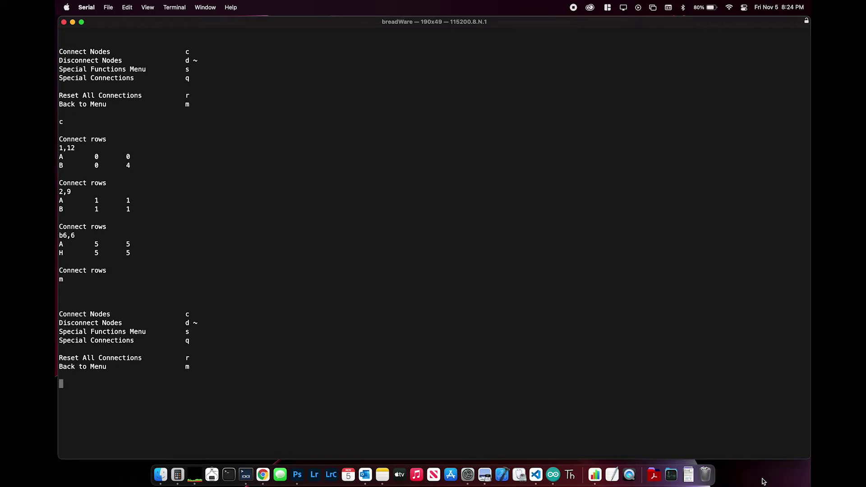
Open the power supply settings from the special functions and set the Top Positive rail to 6.5 V
text(i)
key(Return)
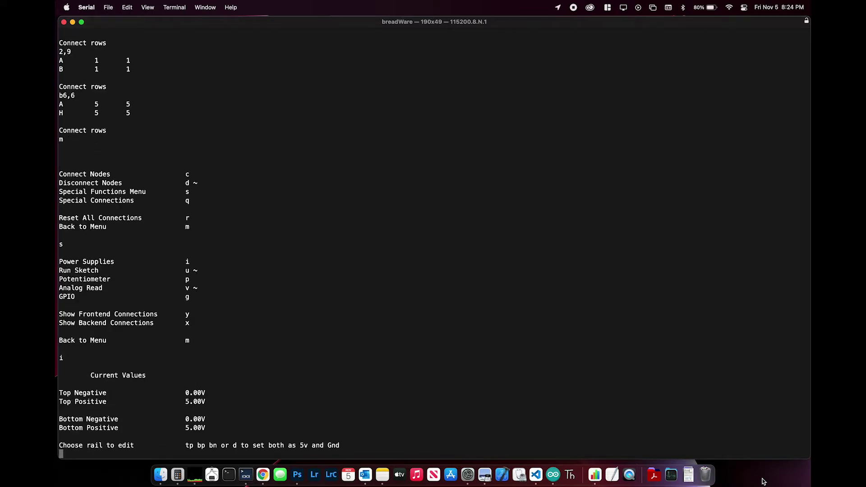
text(tp)
key(Return)
text(6.5)
key(Return)
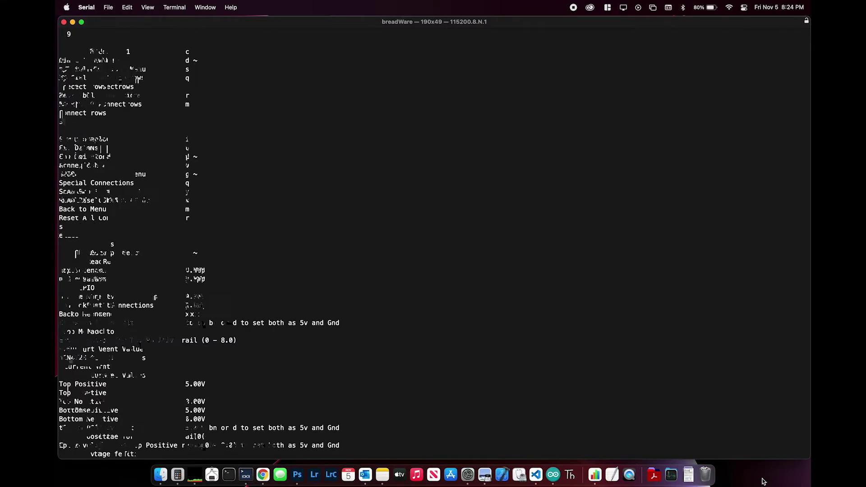
Set the Bottom Negative rail to -8 V and return to the main menu
text(bn)
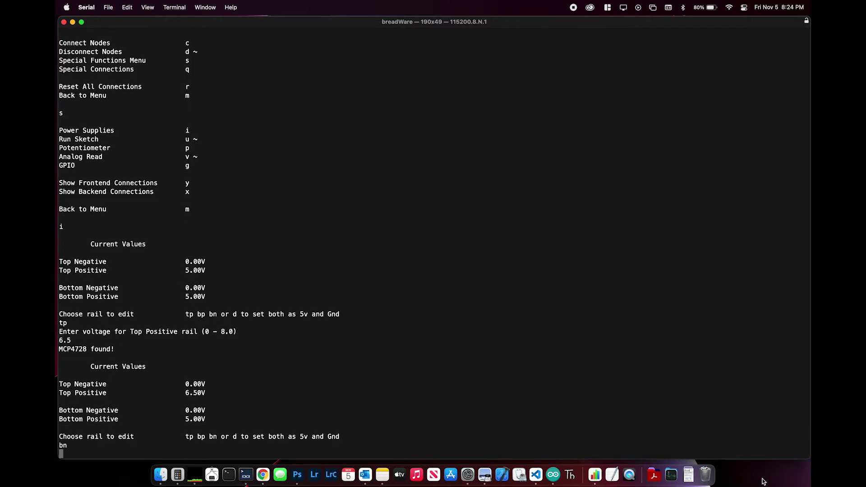
key(Return)
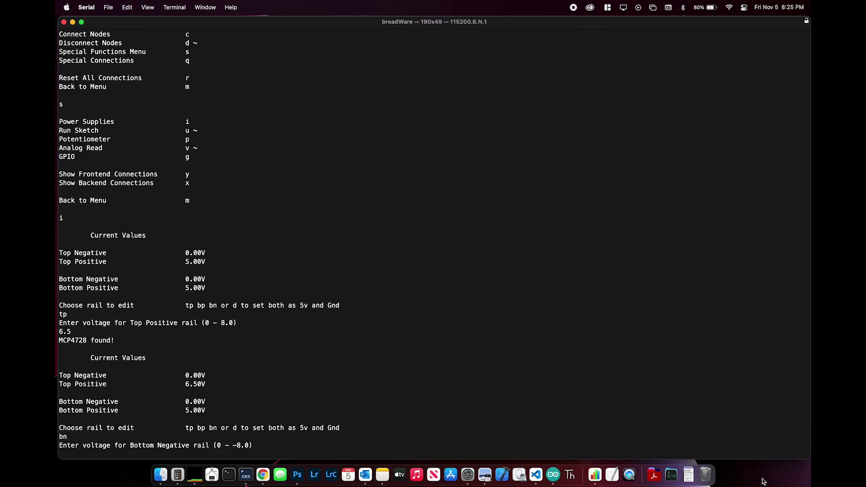
key(Return)
text(m)
key(Return)
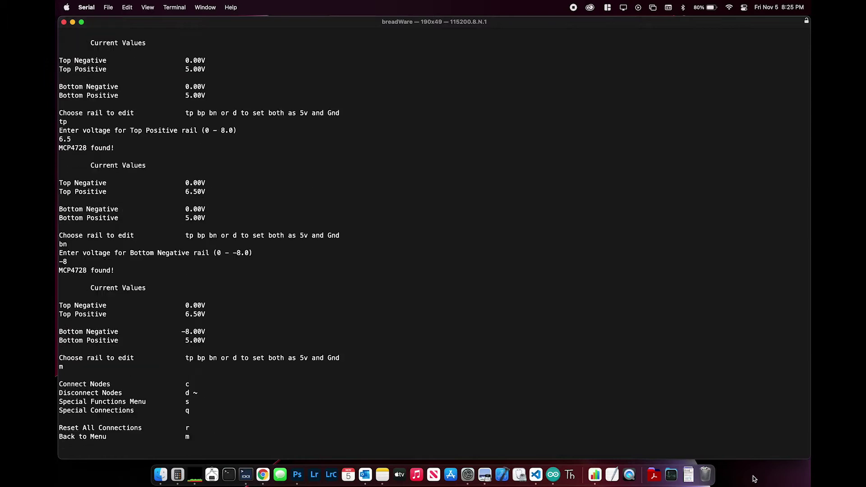
Set the resistance between pin A and wiper of Pot 0 to 1 Kohm and, staying in the potentiometer function, to 33 Kohms
text(s)
key(Return)
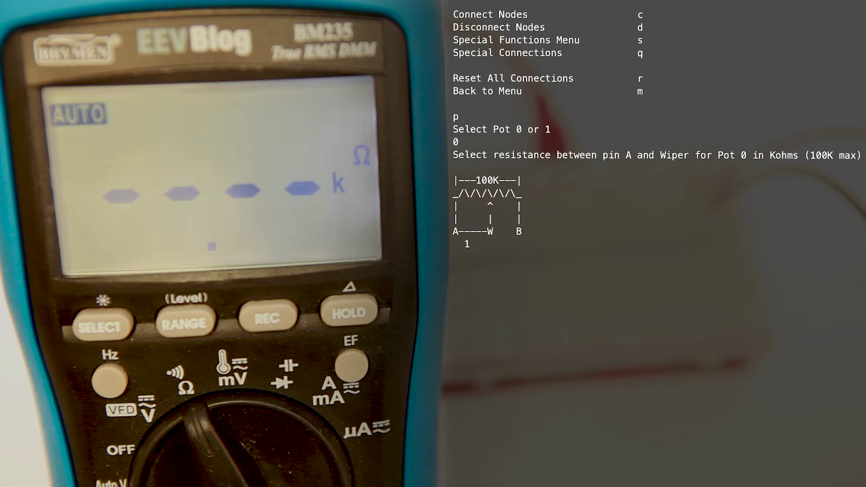
key(Return)
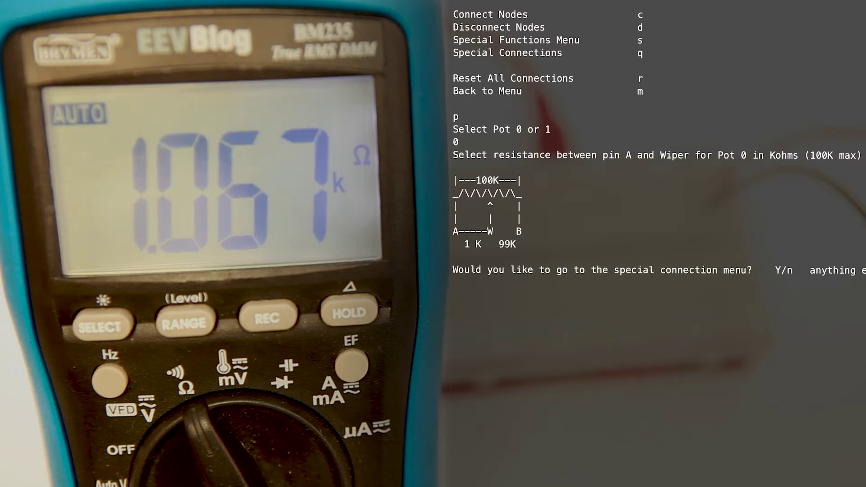
key(Return)
text(33)
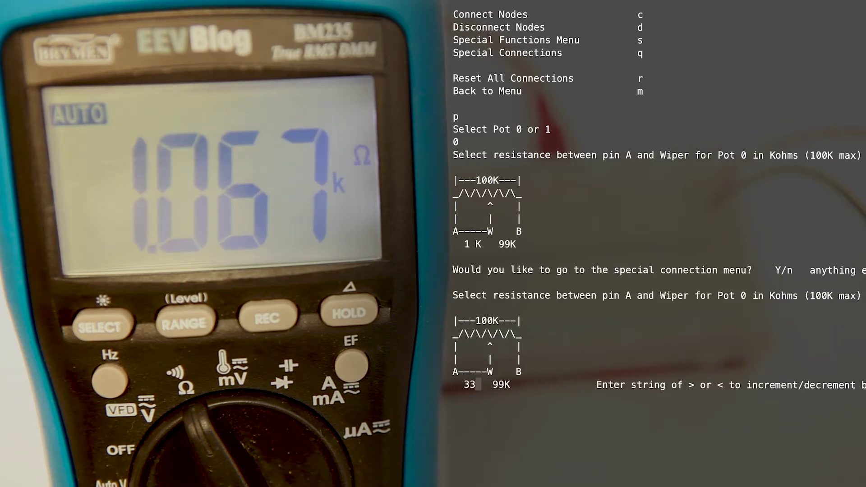
key(Return)
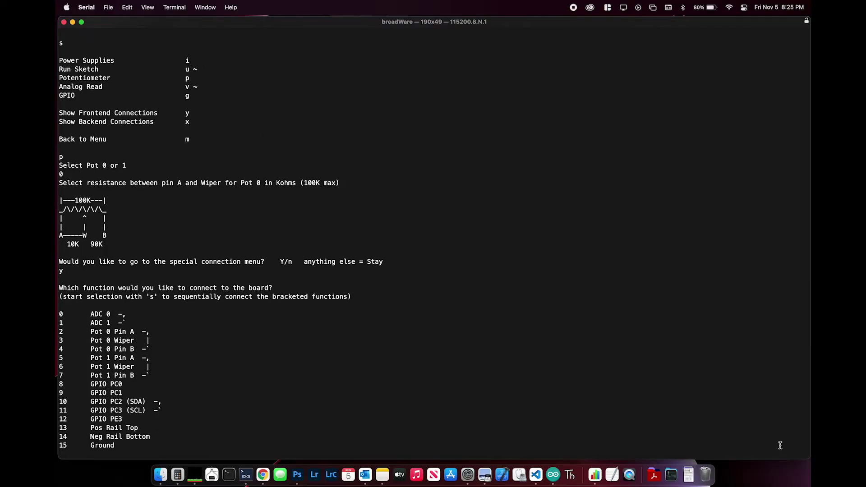
Connect the Pot 0 pins sequentially to the board using selection s2 and row 8, and leave the special connections
text(2)
key(Return)
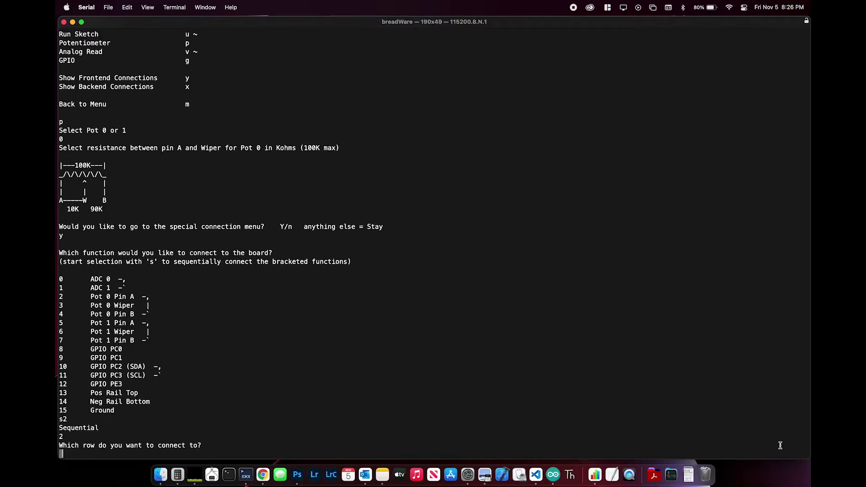
text(8)
key(Return)
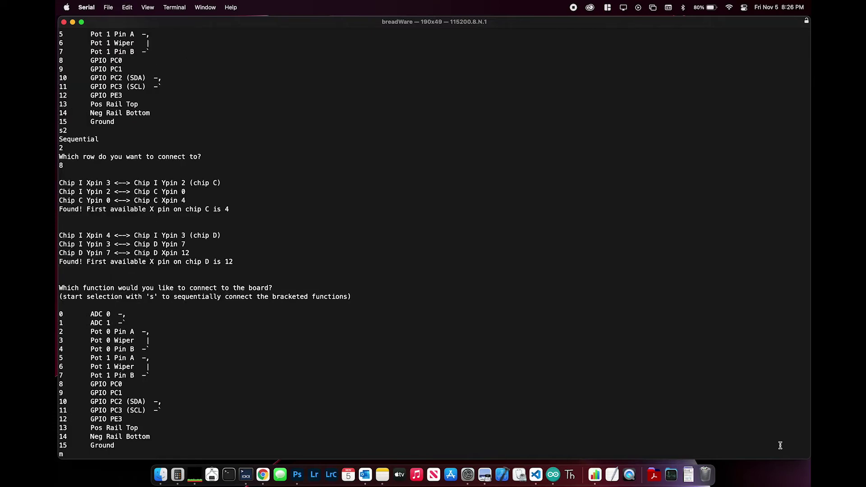
key(Return)
Assign the GPIO pins to the I2C function
text(g)
key(Return)
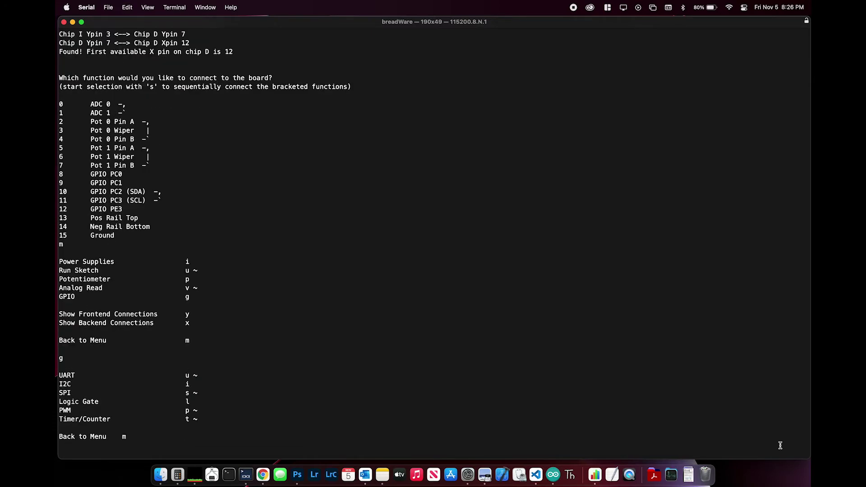
text(i)
key(Return)
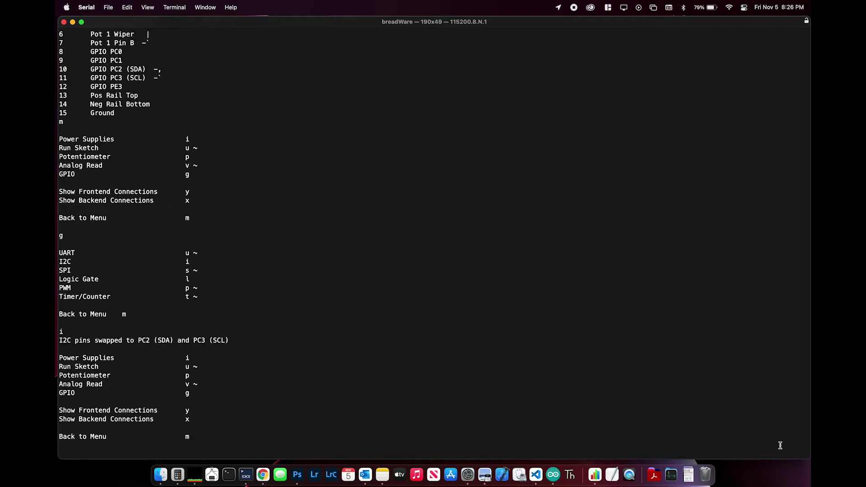
Set up a three-input GPIO logic gate with the Custom output (option 7) and start its bit pattern with 00
text(g)
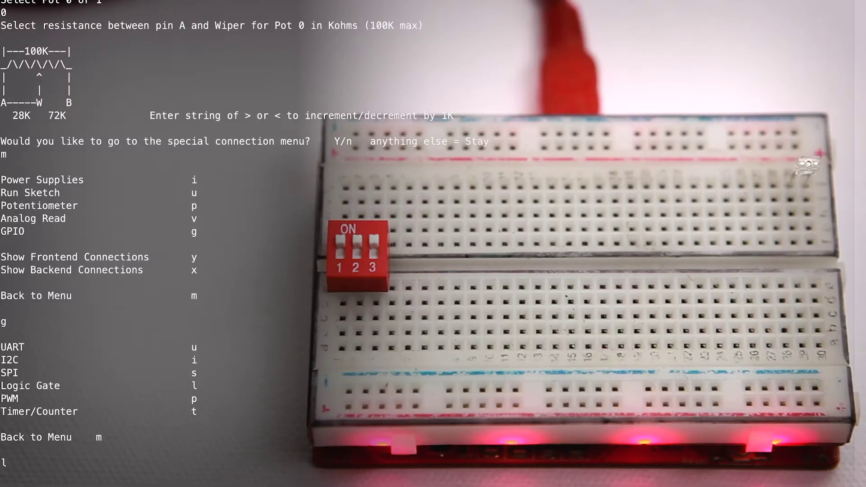
text(l)
key(Return)
text(3)
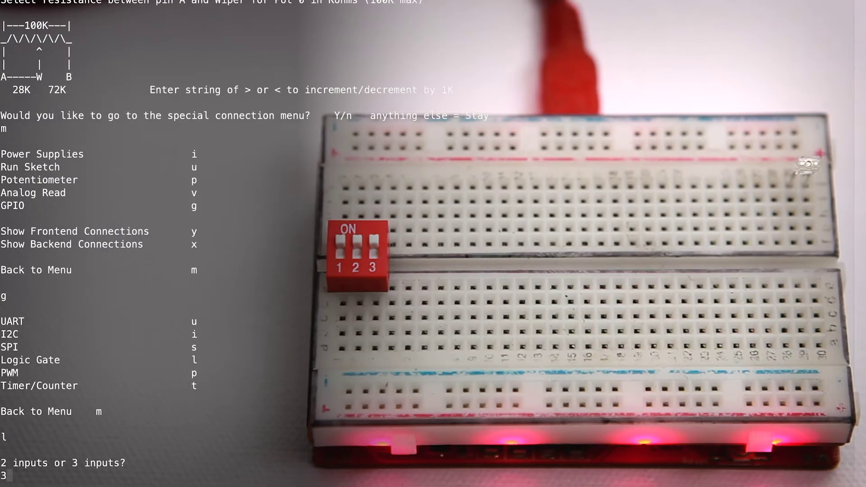
key(Return)
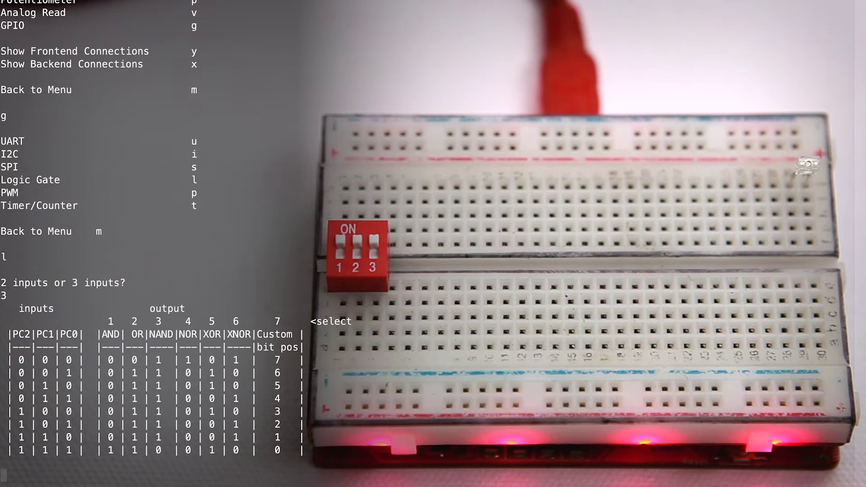
text(7)
key(Return)
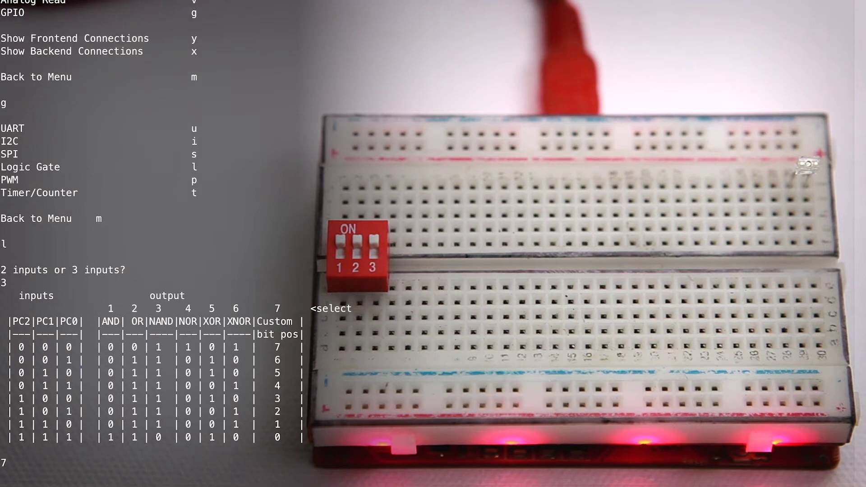
text(00)
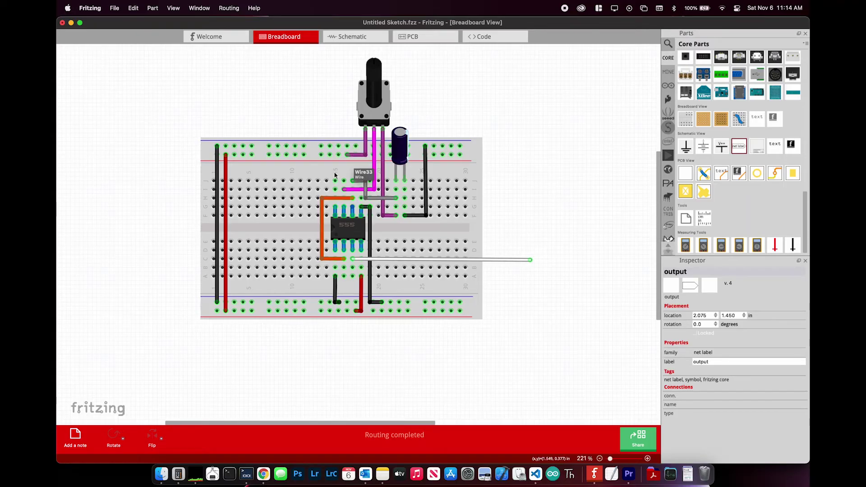
Switch to Fritzing and wire breadboard pin 15J to the upper positive rail above the 555 chip
drag(335, 189, 383, 153)
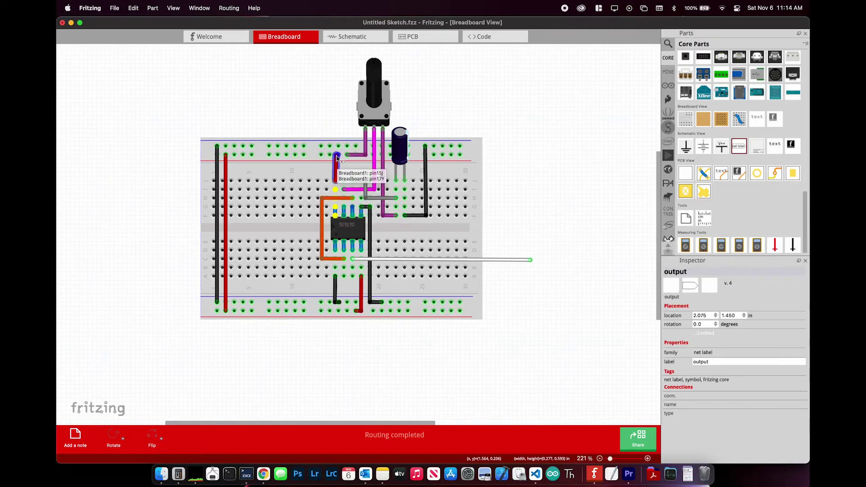